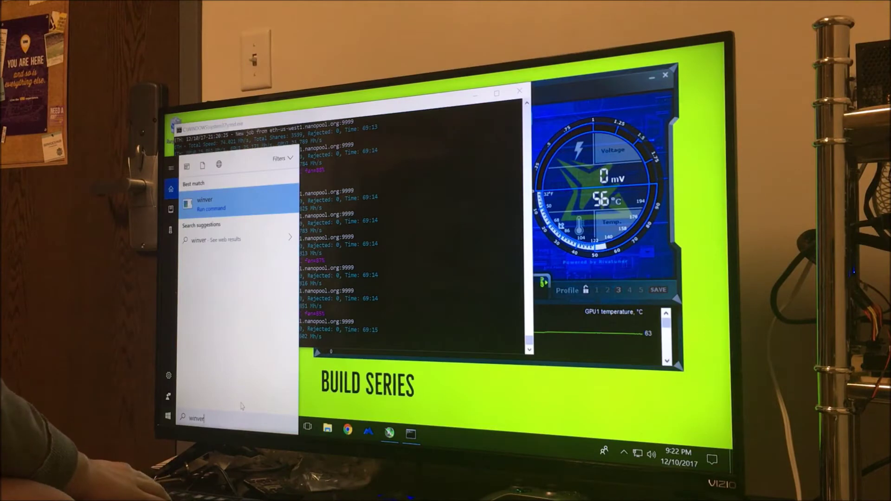
# Run winver to confirm Windows 10 Pro Version 1709 (build 16299.64).
pyautogui.press('Return')
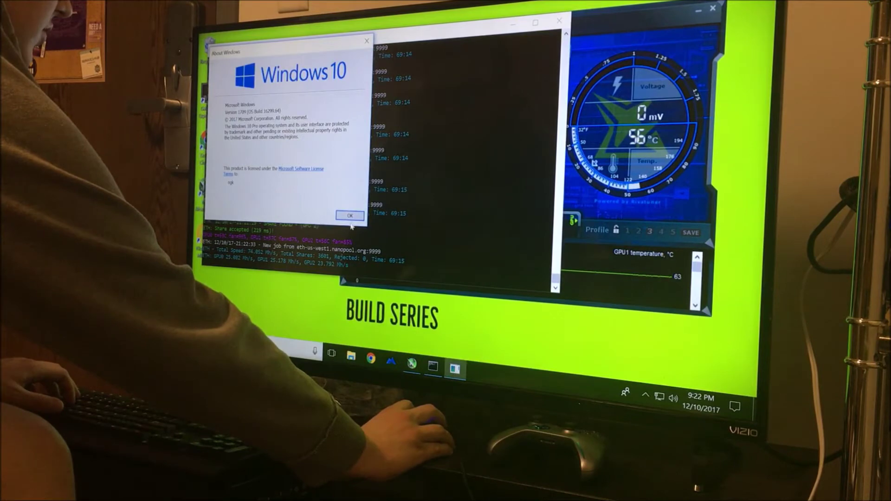
# Close About Windows, find 'update' in Start to open Windows Update, and check for updates.
pyautogui.click(350, 216)
pyautogui.press('super')
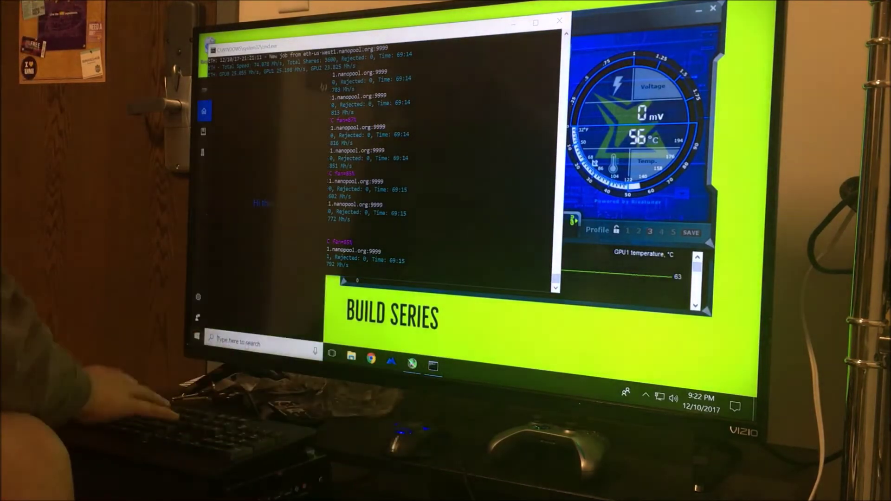
pyautogui.write('update')
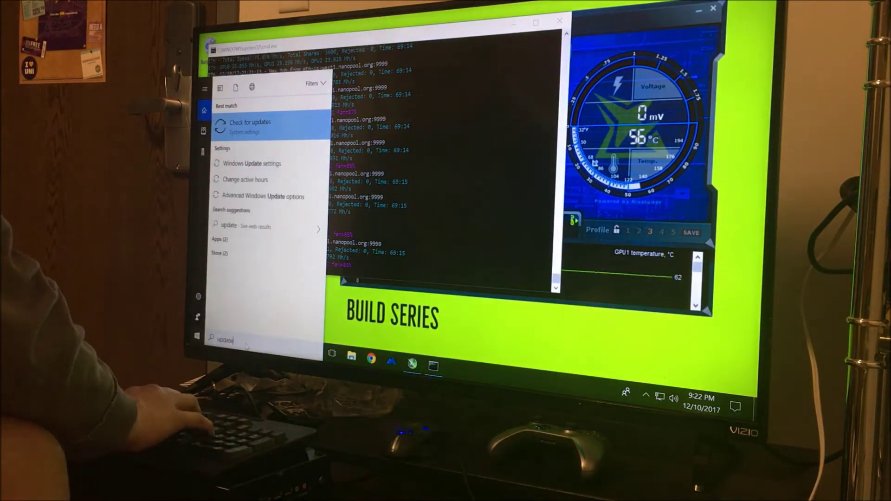
pyautogui.press('Return')
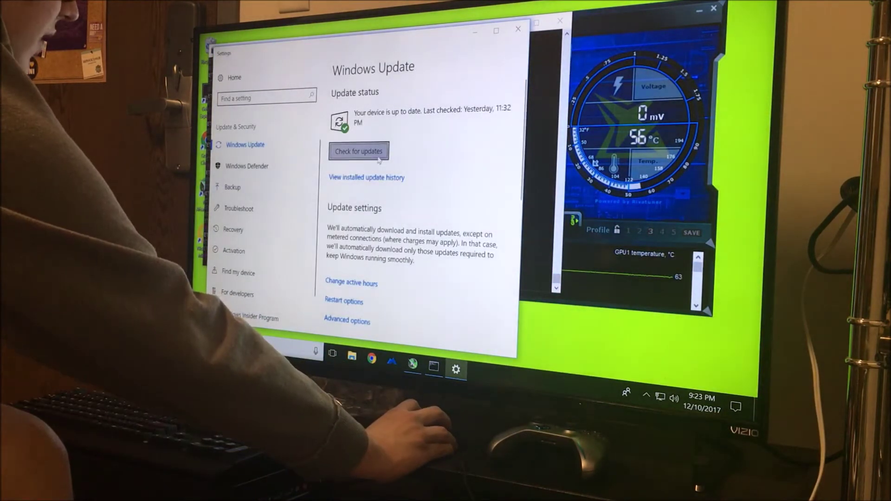
pyautogui.click(358, 150)
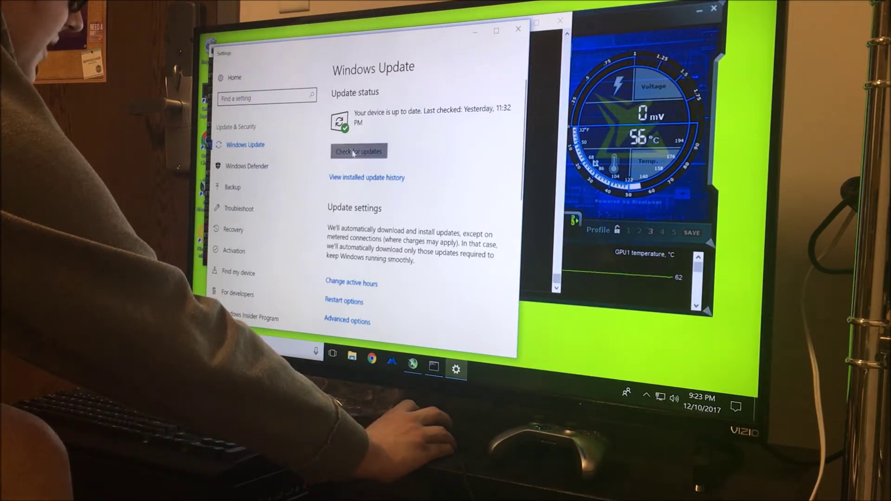